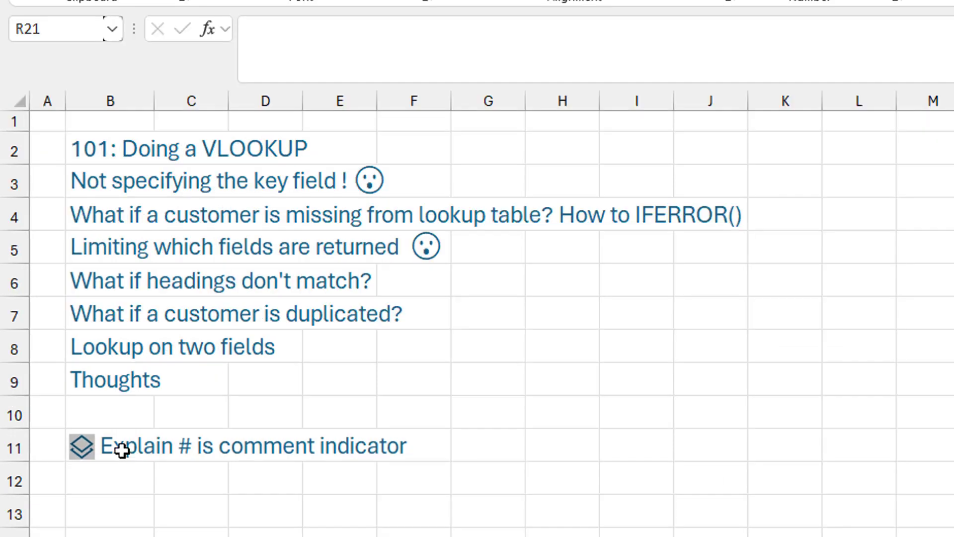
- Select B11 and start editing its commented Python example code in the formula bar
{"action": "left_click", "coordinate": [122, 449]}
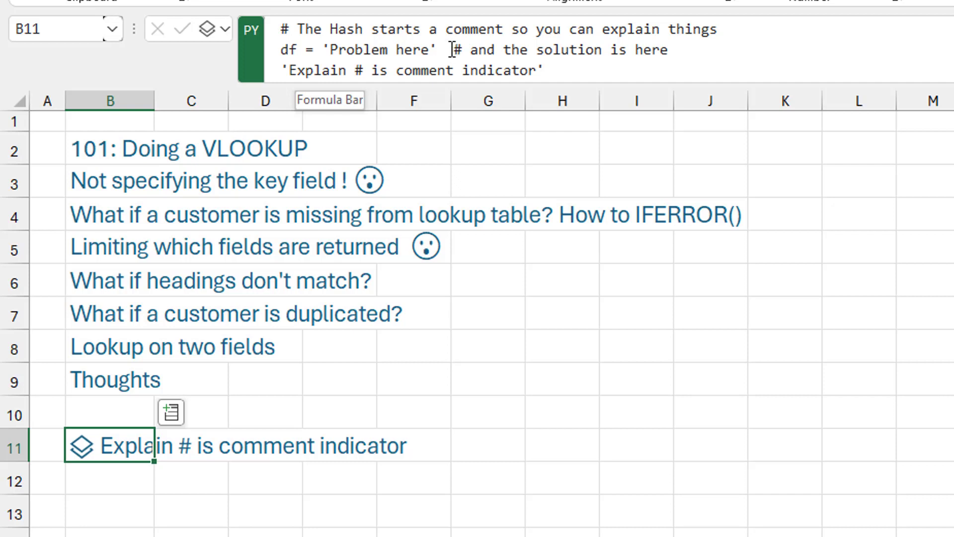
{"action": "left_click", "coordinate": [451, 49]}
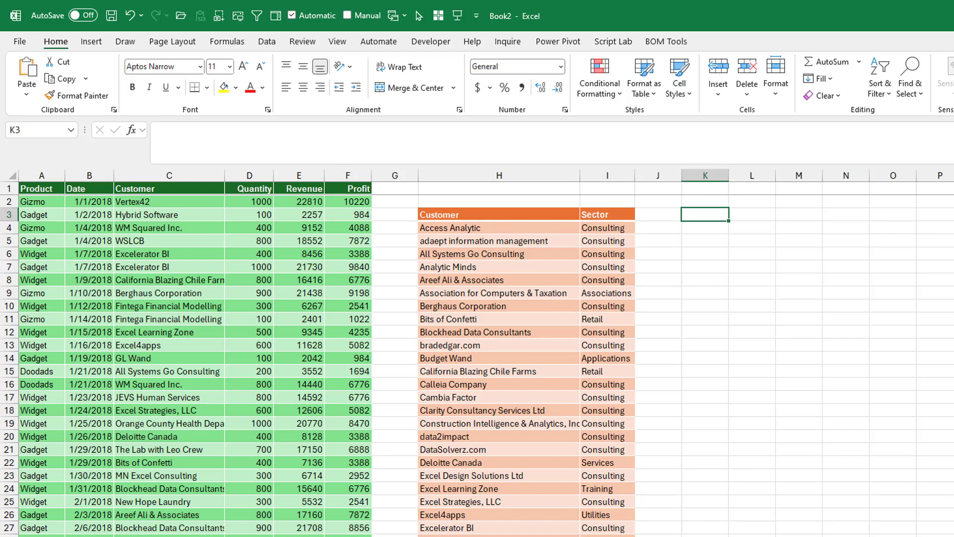
- Make K3 a Python cell that loads the whole sales table, with headers, as df
{"action": "key", "text": "ctrl+alt+shift+p"}
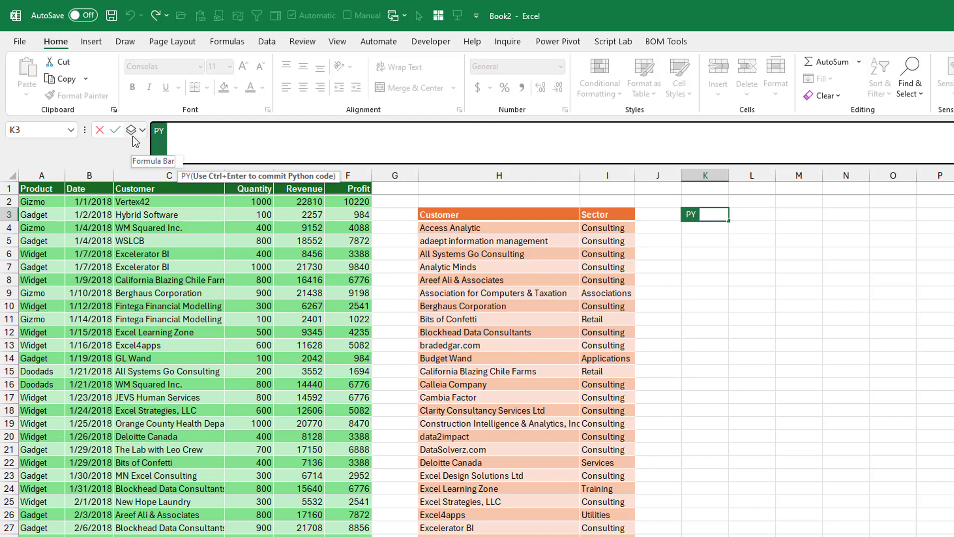
{"action": "key", "text": "ctrl+alt+shift+m"}
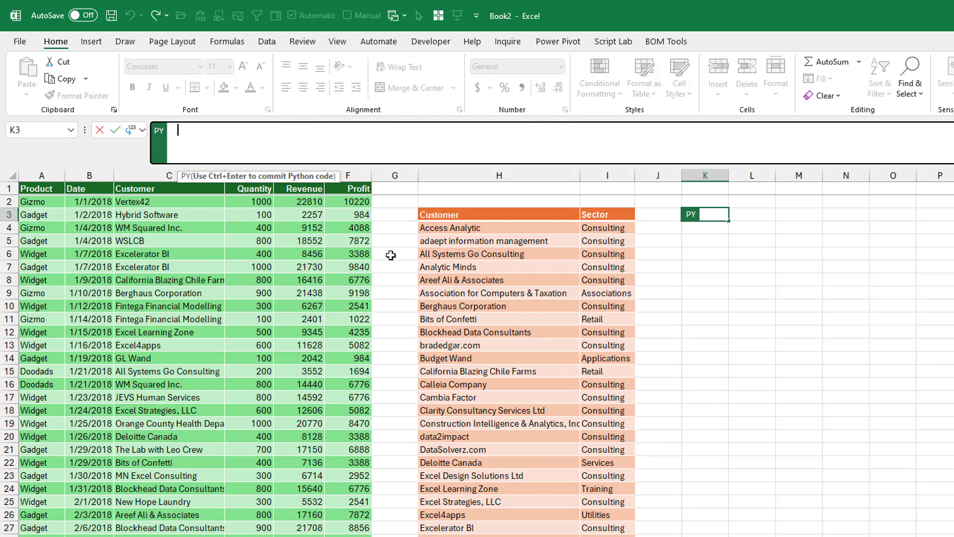
{"action": "type", "text": "df ="}
{"action": "left_click", "coordinate": [50, 188]}
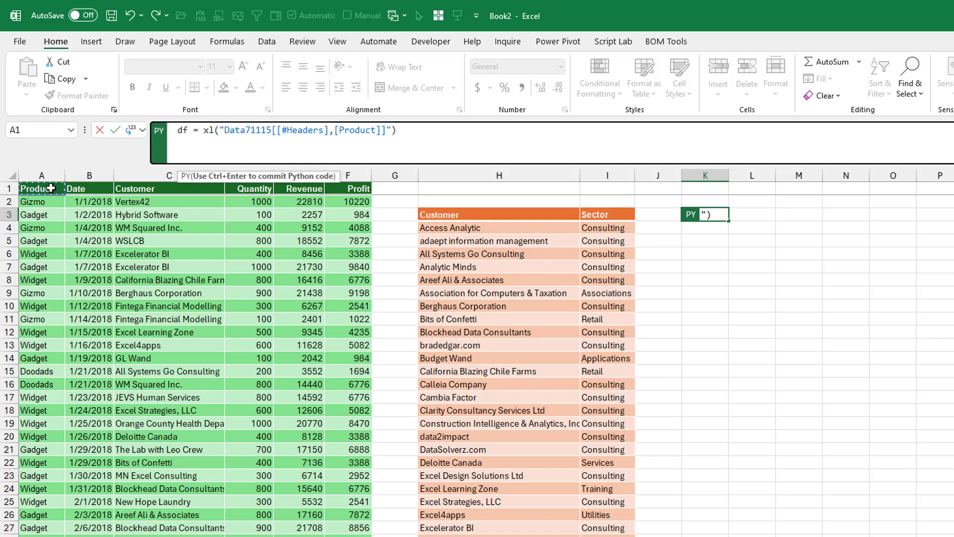
{"action": "key", "text": "ctrl+shift+Down"}
{"action": "key", "text": "ctrl+shift+Right"}
{"action": "key", "text": "ctrl+BackSpace"}
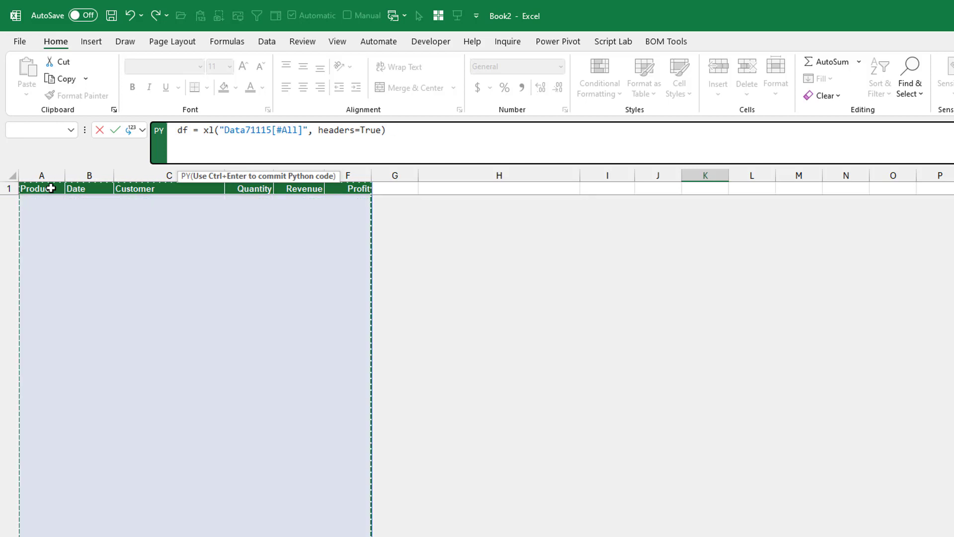
{"action": "key", "text": "Return"}
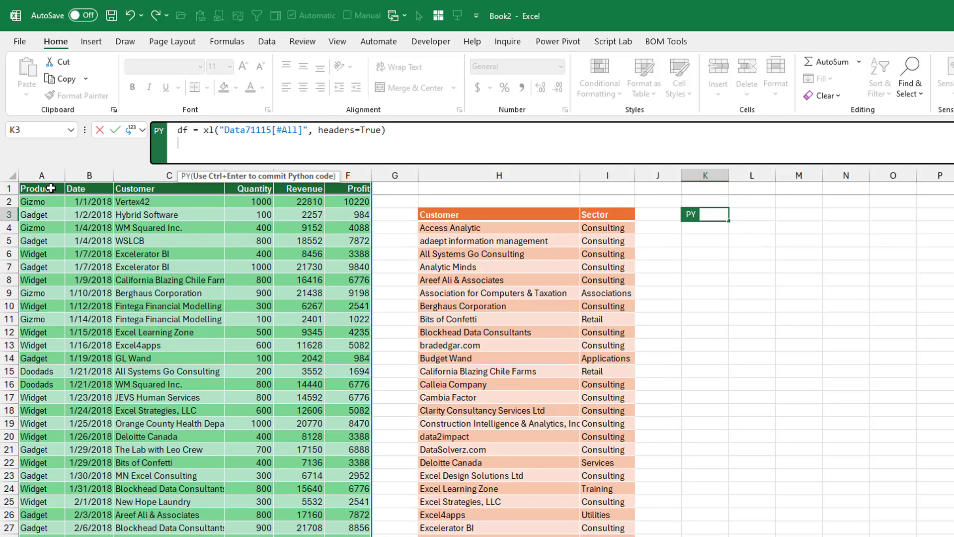
{"action": "type", "text": "lt "}
{"action": "type", "text": "="}
- Load the whole Sectors lookup table, with headers, as lt on the next line
{"action": "left_click", "coordinate": [464, 214]}
{"action": "key", "text": "ctrl+shift+Down"}
{"action": "key", "text": "ctrl+shift+Right"}
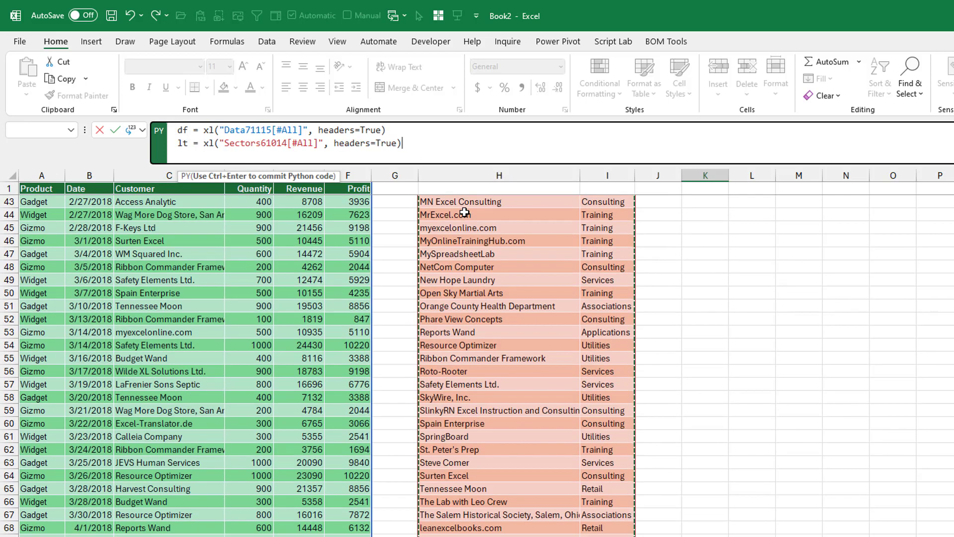
{"action": "key", "text": "Return"}
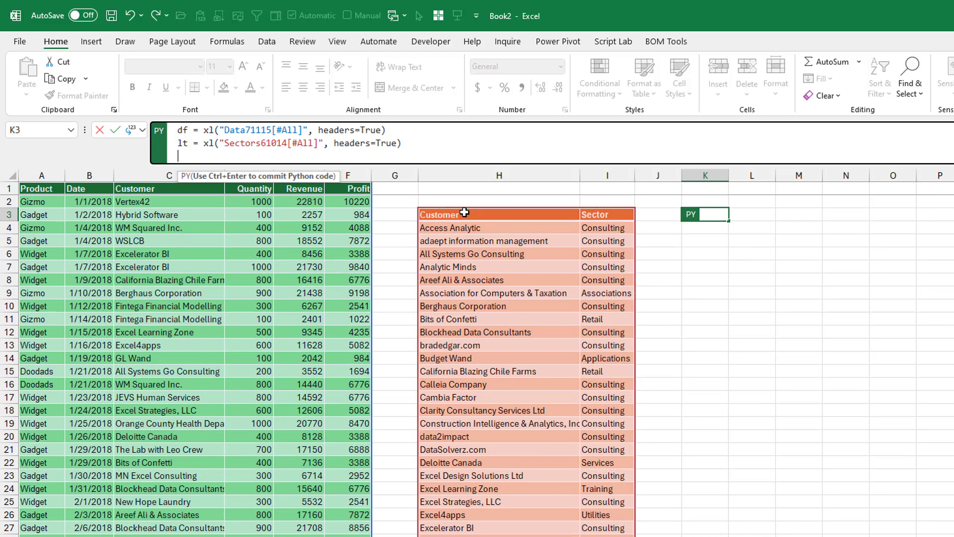
{"action": "type", "text": "mj "}
{"action": "type", "text": "= "}
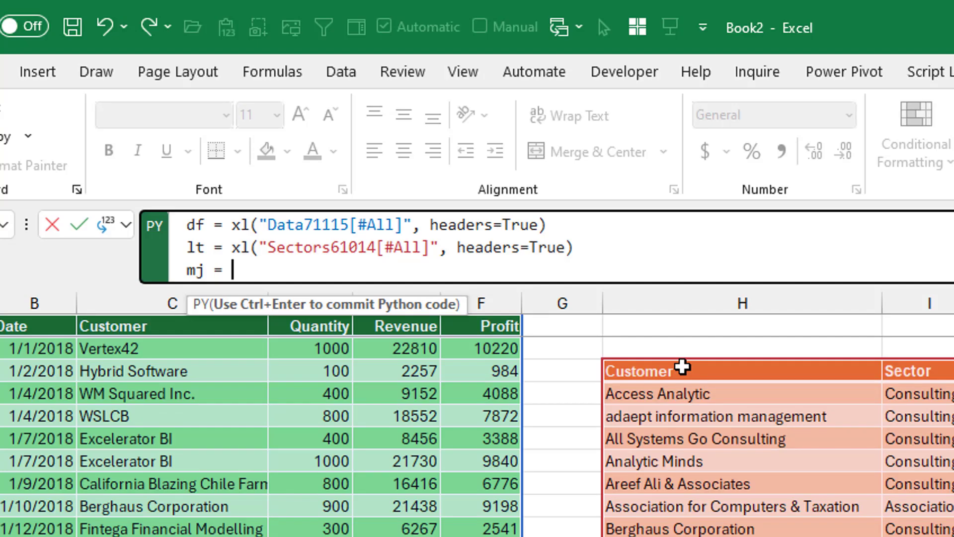
{"action": "type", "text": "pd.mer ge("}
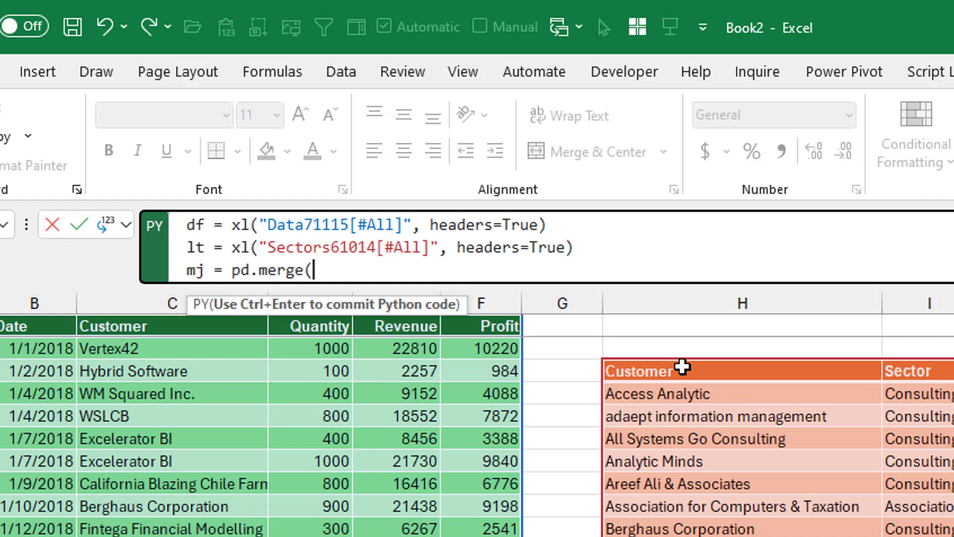
{"action": "type", "text": "df, lt"}
{"action": "type", "text": ", "}
{"action": "type", "text": "on"}
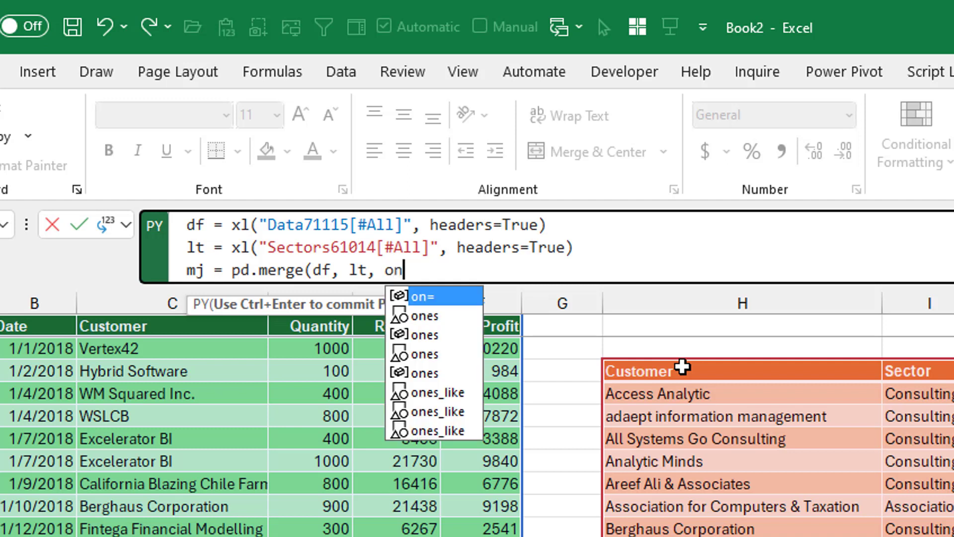
{"action": "type", "text": "='Customer', how"}
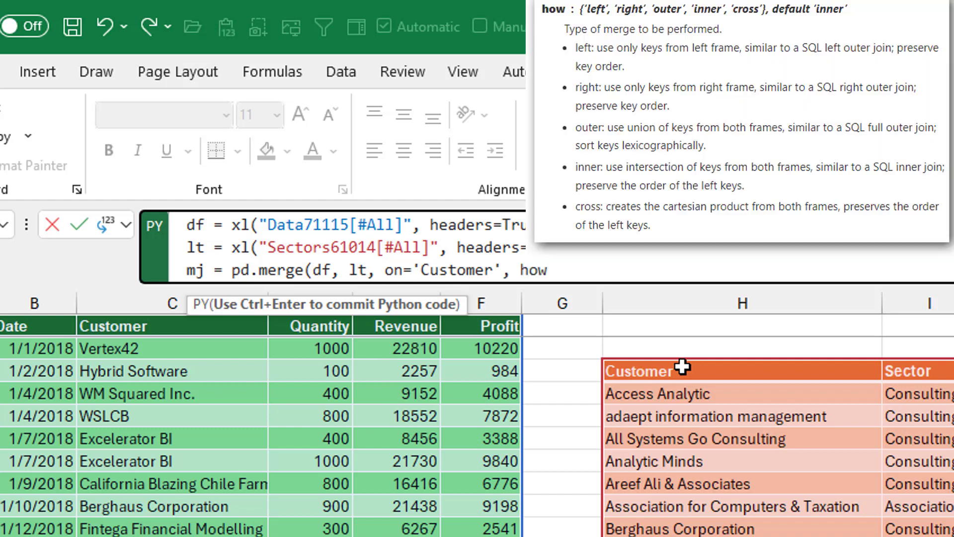
{"action": "type", "text": "='"}
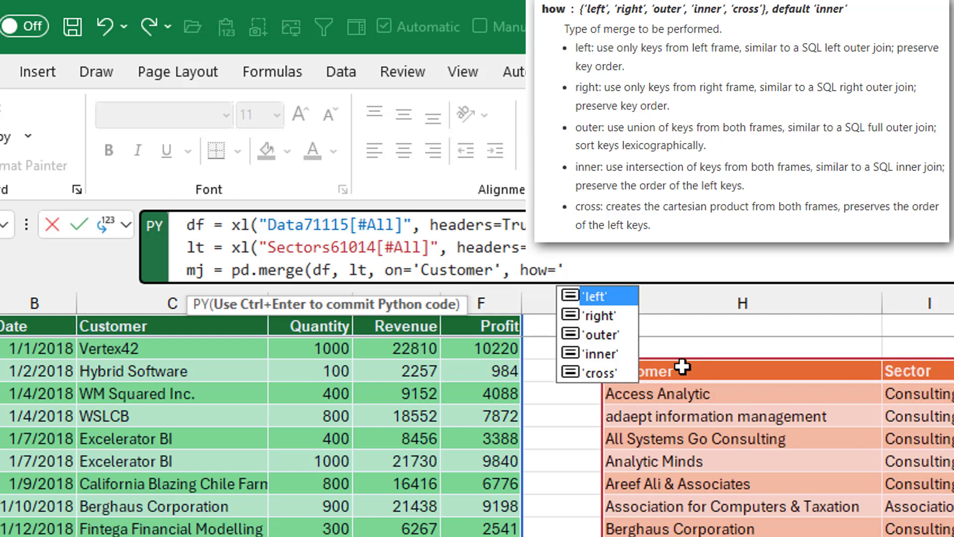
- Write mj = pd.merge(df, lt, on='Customer', how='left') and commit the Python cell
{"action": "key", "text": "Tab"}
{"action": "type", "text": ")"}
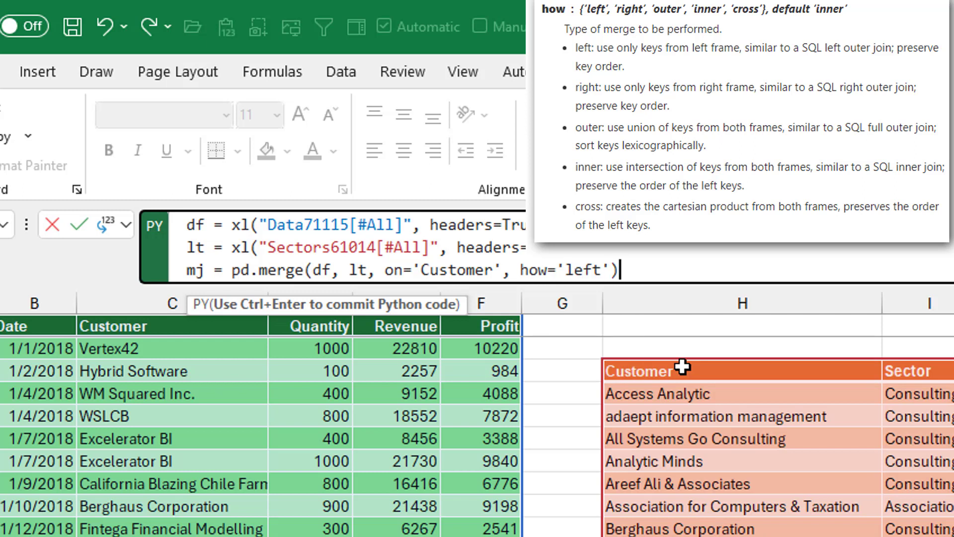
{"action": "key", "text": "ctrl+Return"}
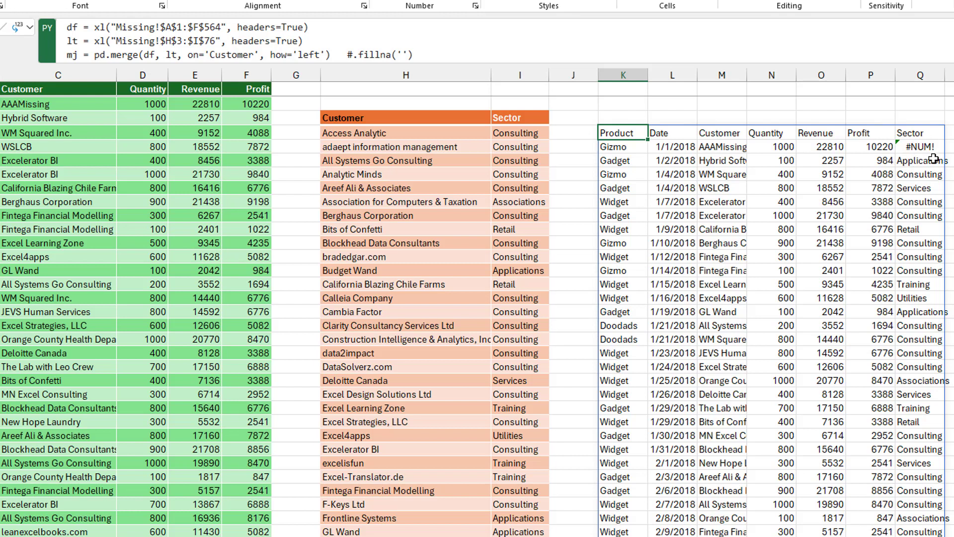
- Enable .fillna('') on the pd.merge line and commit the Python cell
{"action": "left_click", "coordinate": [335, 54]}
{"action": "key", "text": "Delete"}
{"action": "key", "text": "Delete"}
{"action": "key", "text": "Delete"}
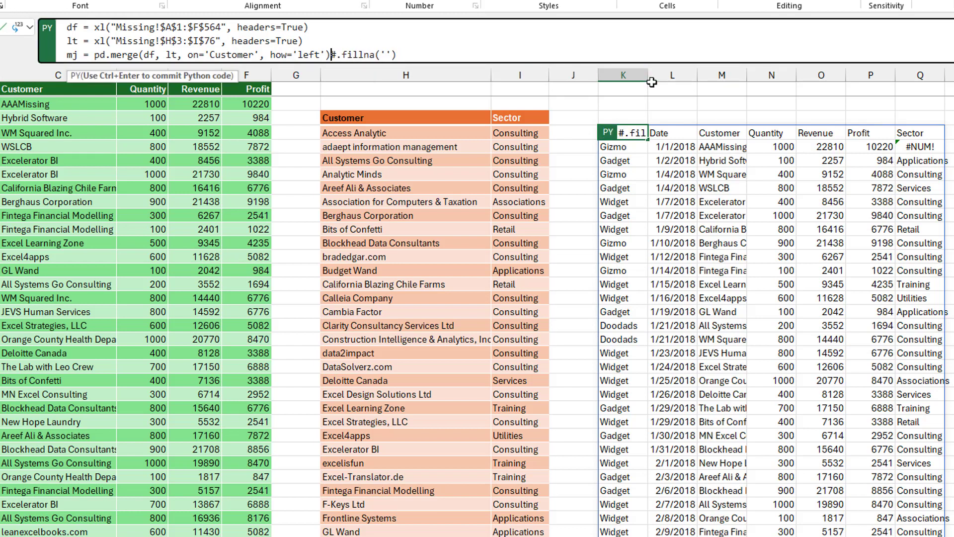
{"action": "key", "text": "Delete"}
{"action": "key", "text": "ctrl+Return"}
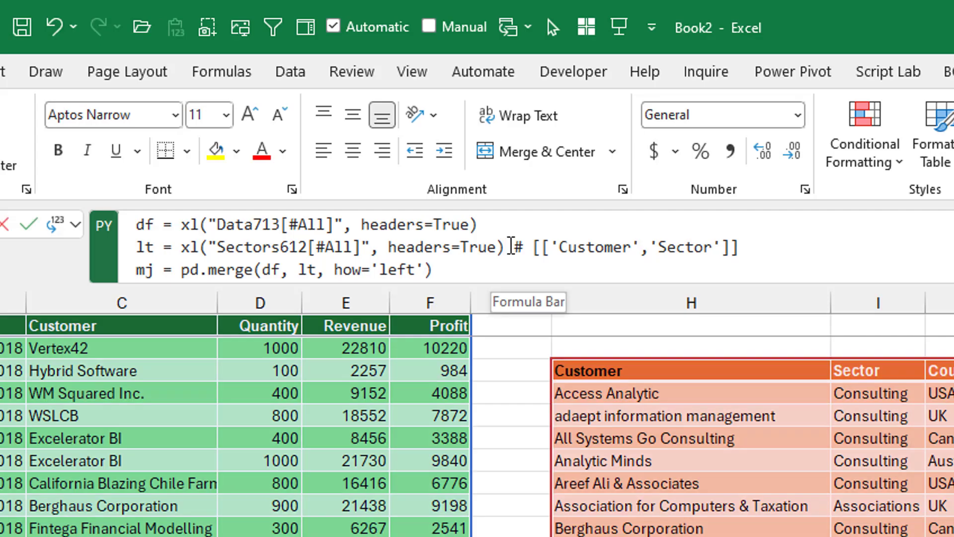
- Uncomment [['Customer','Sector']] on the lt line and commit the merge
{"action": "left_click", "coordinate": [510, 247]}
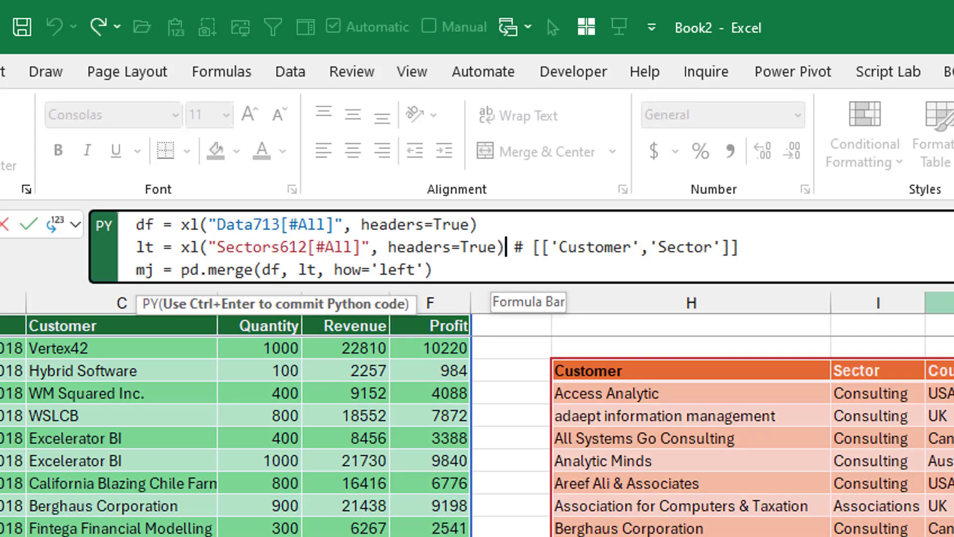
{"action": "key", "text": "Delete"}
{"action": "key", "text": "Delete"}
{"action": "key", "text": "Delete"}
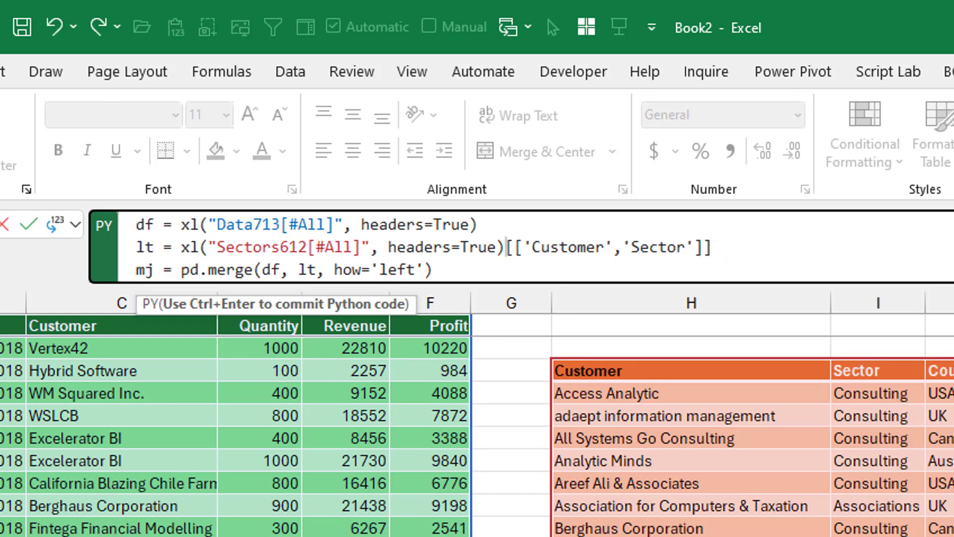
{"action": "key", "text": "End"}
{"action": "key", "text": "Down"}
{"action": "key", "text": "ctrl+Return"}
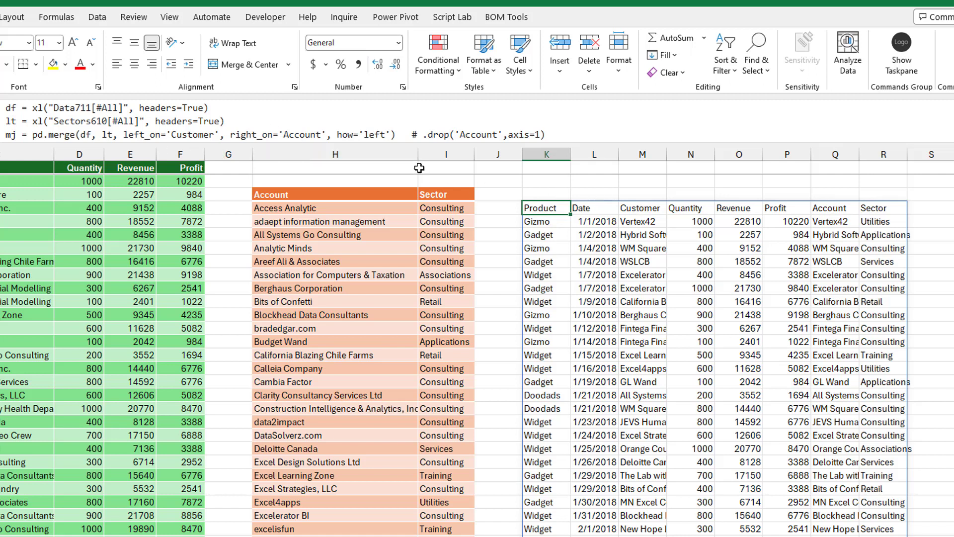
- Uncomment .drop('Account',axis=1) on the Customer-to-Account merge line and commit
{"action": "left_click", "coordinate": [397, 135]}
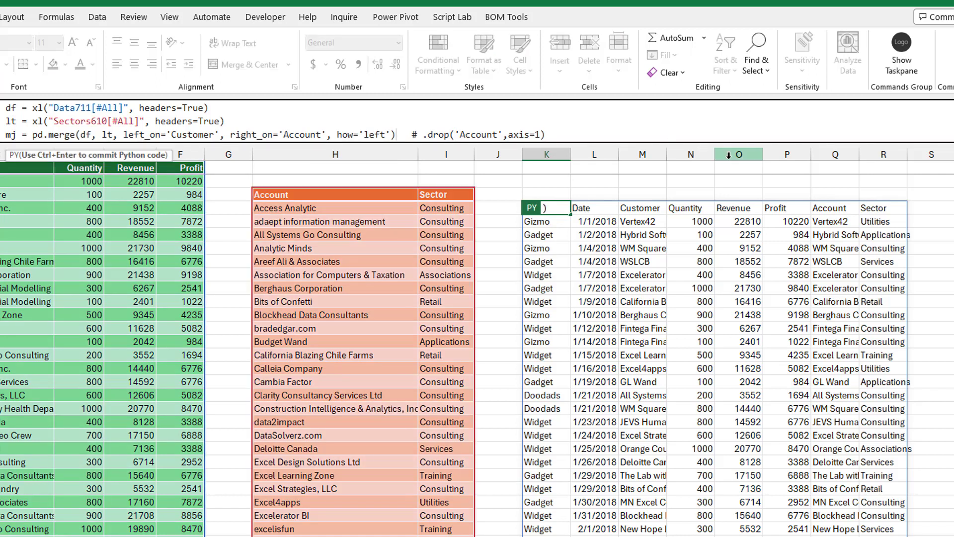
{"action": "key", "text": "Delete"}
{"action": "key", "text": "Delete"}
{"action": "key", "text": "Delete"}
{"action": "key", "text": "Delete"}
{"action": "key", "text": "Delete"}
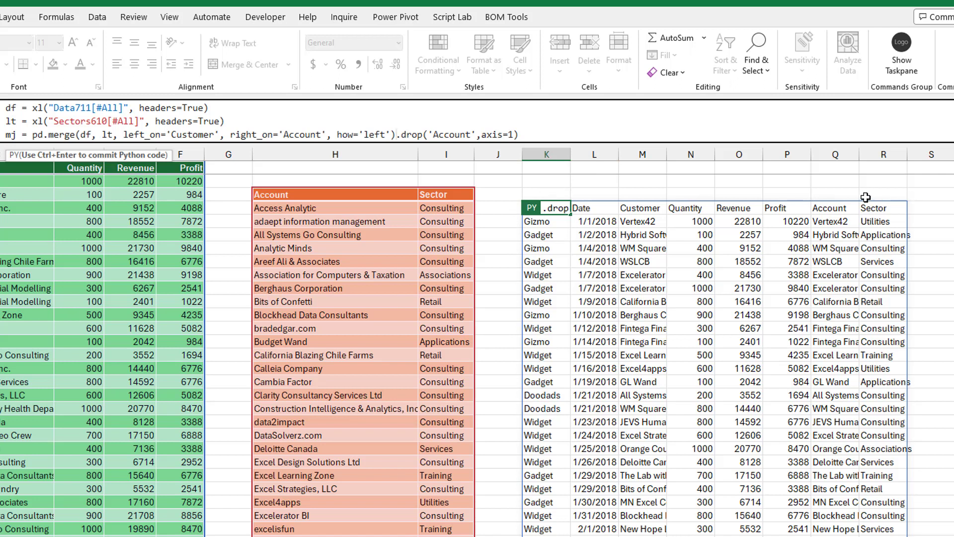
{"action": "left_click", "coordinate": [535, 135]}
{"action": "key", "text": "ctrl+Return"}
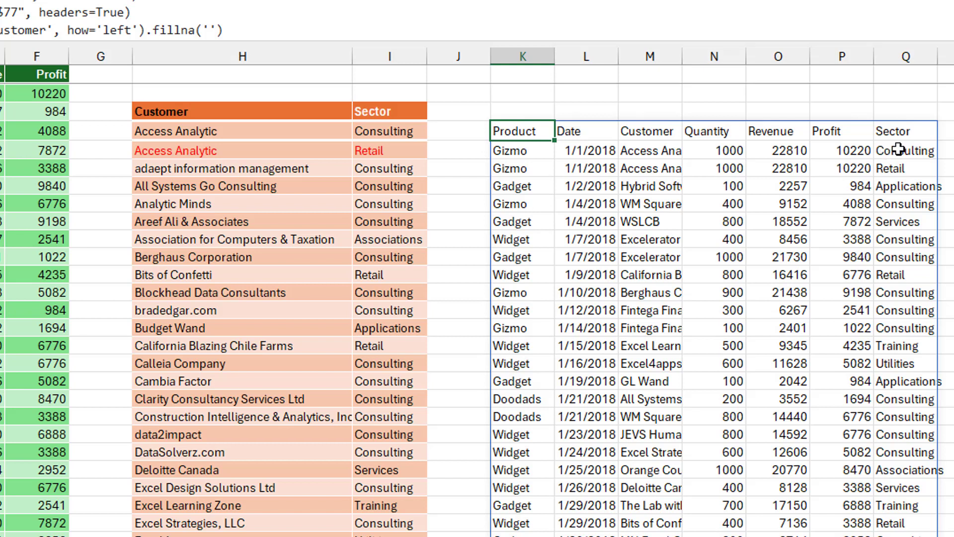
- Highlight Access Analytic's two repeated 22810 Revenue values
{"action": "left_click_drag", "start_coordinate": [792, 150], "coordinate": [797, 168]}
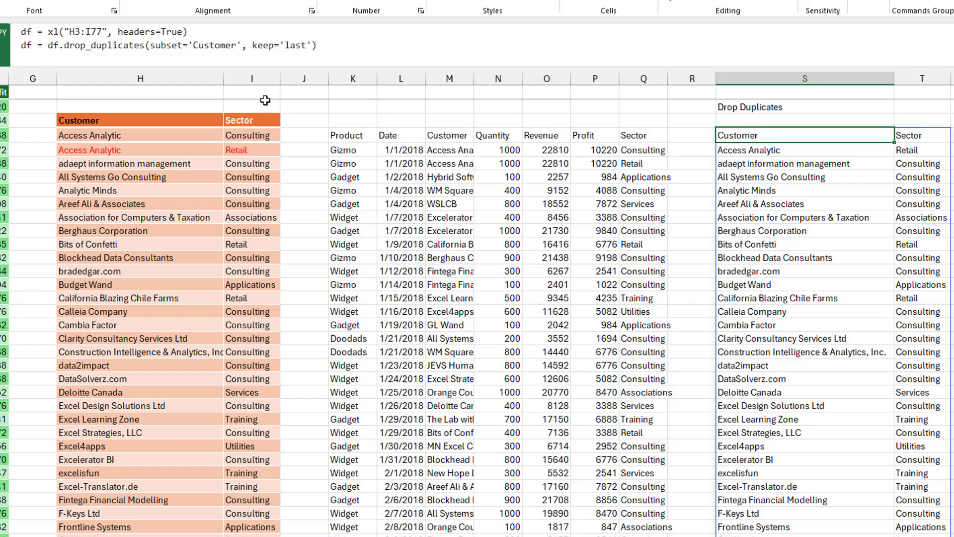
- Change the dedup code to keep='first' and commit it
{"action": "left_click", "coordinate": [285, 45]}
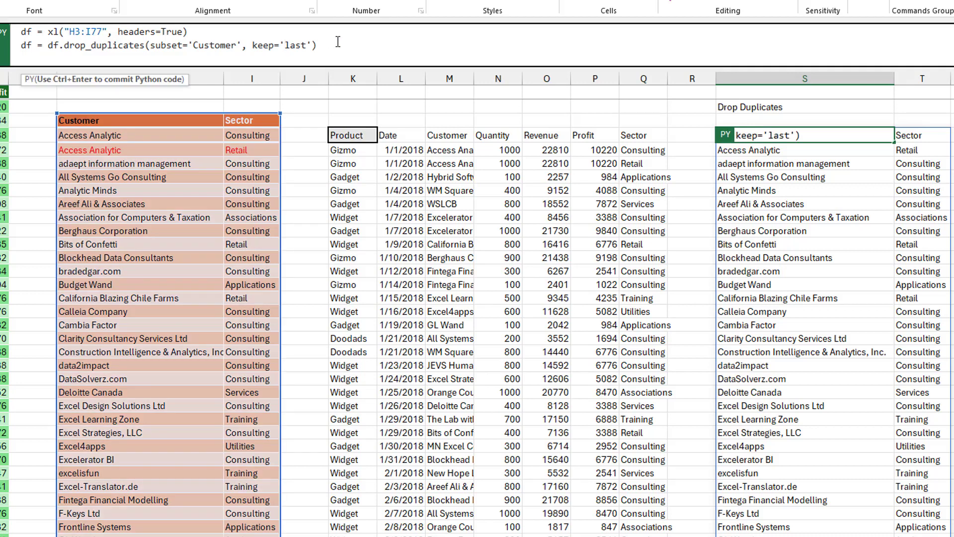
{"action": "type", "text": "first"}
{"action": "key", "text": "Delete"}
{"action": "key", "text": "Delete"}
{"action": "key", "text": "Delete"}
{"action": "key", "text": "Delete"}
{"action": "key", "text": "ctrl+Return"}
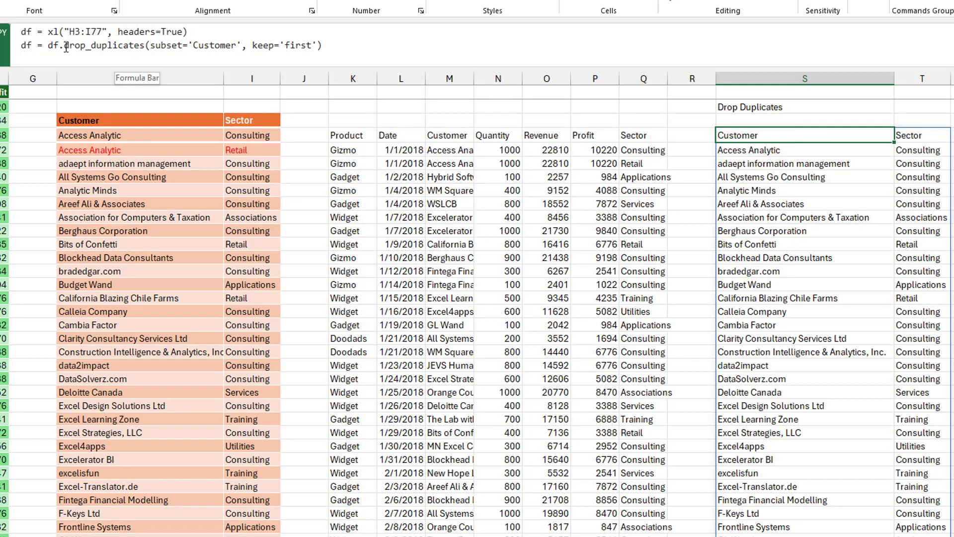
- Copy the .drop_duplicates(...) code from the formula bar without changing the formula
{"action": "left_click_drag", "start_coordinate": [64, 46], "coordinate": [339, 46]}
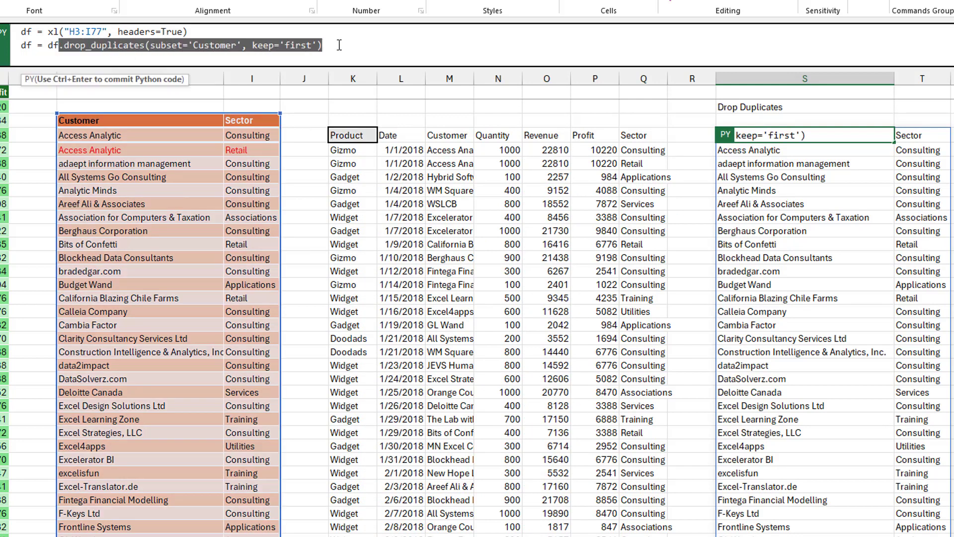
{"action": "key", "text": "ctrl+c"}
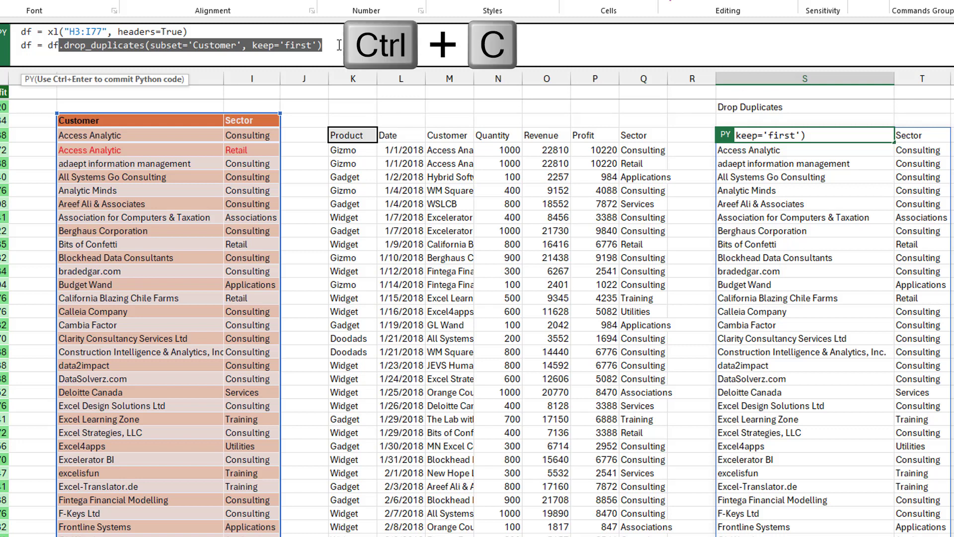
{"action": "key", "text": "Escape"}
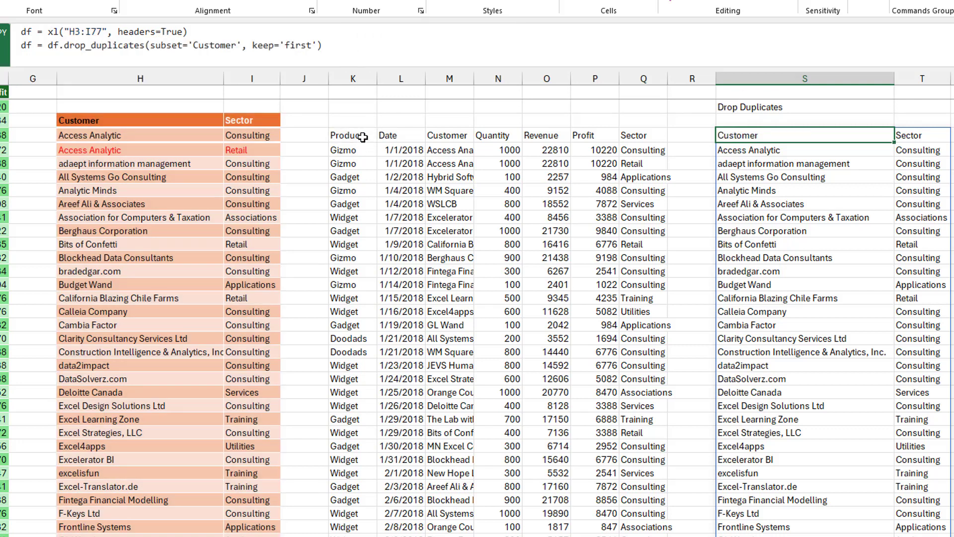
- Paste the keep-first .drop_duplicates code onto the Fix sheet's lt line and commit the merge
{"action": "left_click", "coordinate": [363, 136]}
{"action": "left_click", "coordinate": [246, 46]}
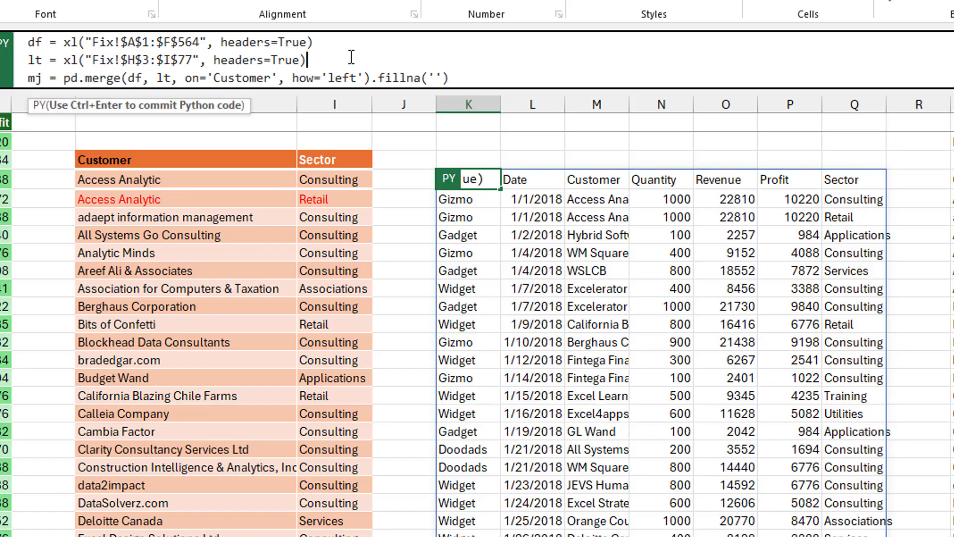
{"action": "key", "text": "ctrl+v"}
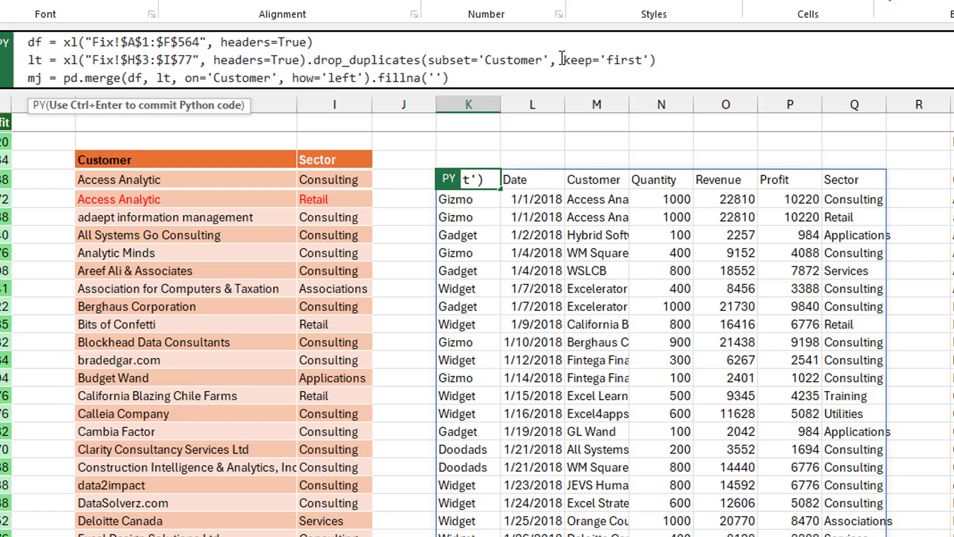
{"action": "left_click", "coordinate": [527, 75]}
{"action": "key", "text": "ctrl+Return"}
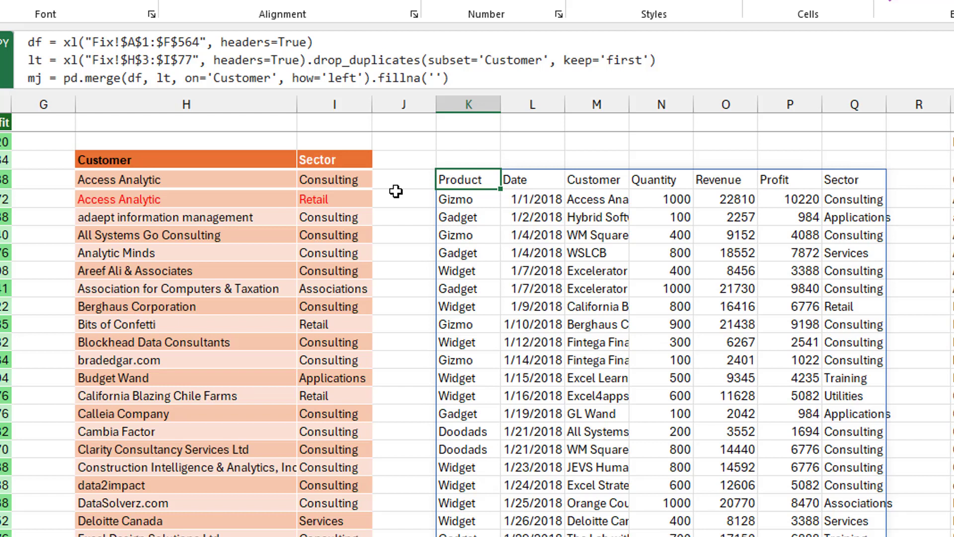
{"action": "key", "text": "ctrl+Page_Down"}
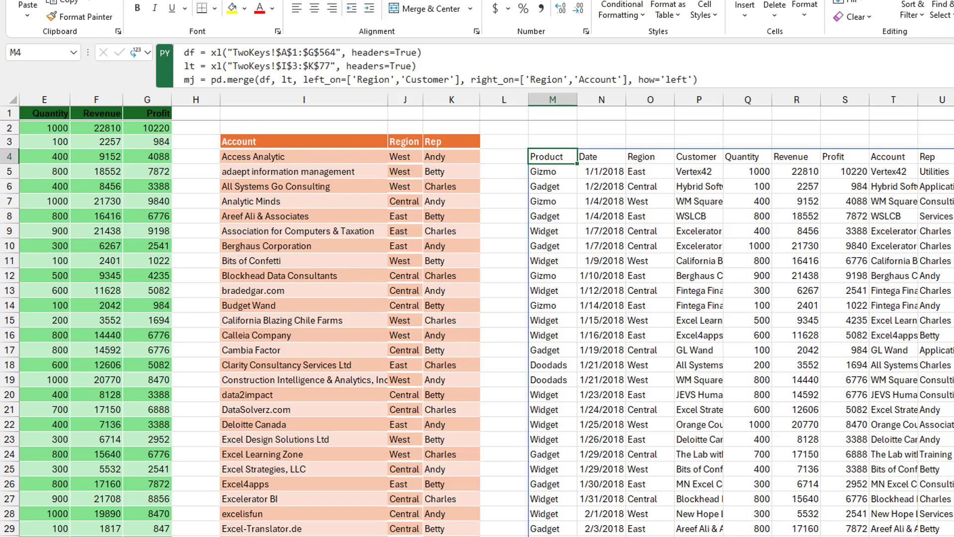
{"action": "scroll", "coordinate": [477, 314], "scroll_direction": "left", "scroll_amount": 4}
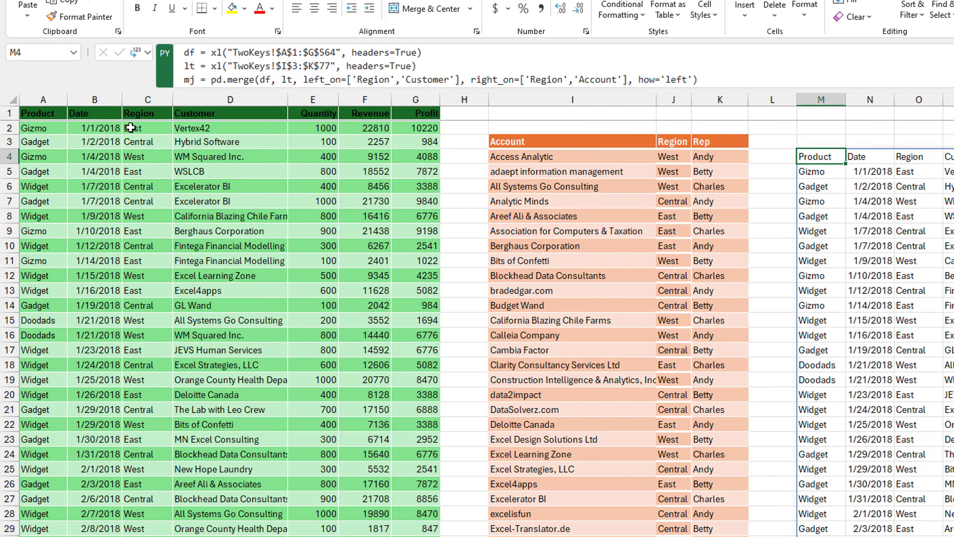